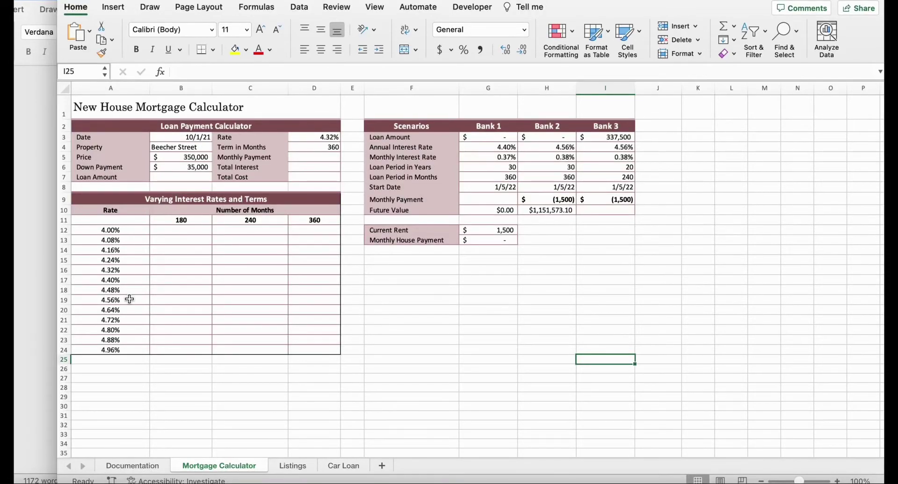
Step: Read the instructions document, then return to the mortgage workbook
left_click(35, 290)
scroll(358, 403, "down", 5)
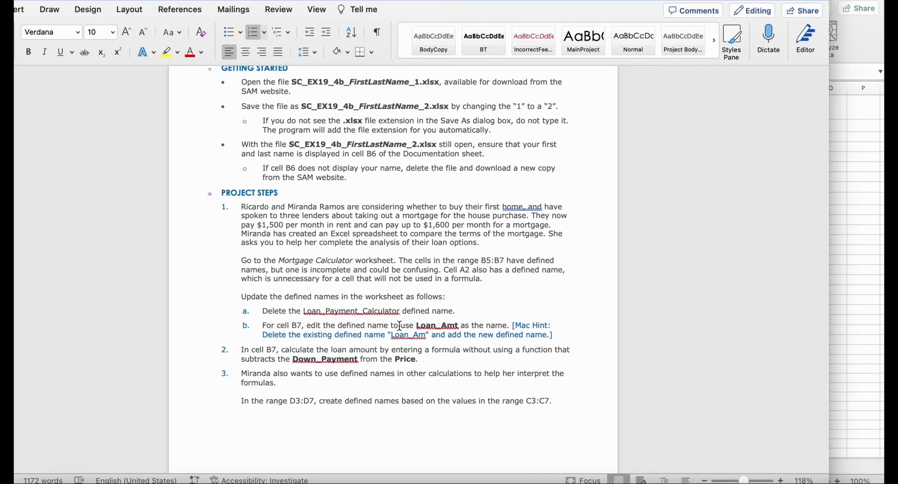
left_click(835, 267)
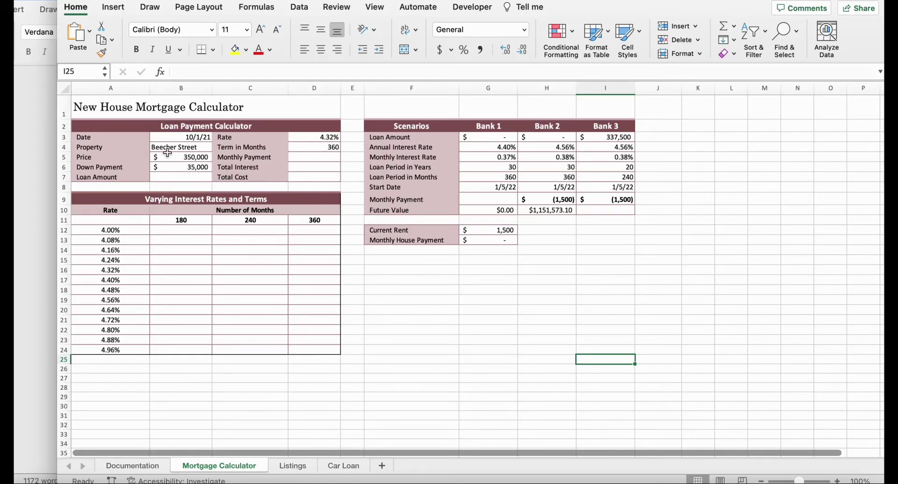
left_click(21, 192)
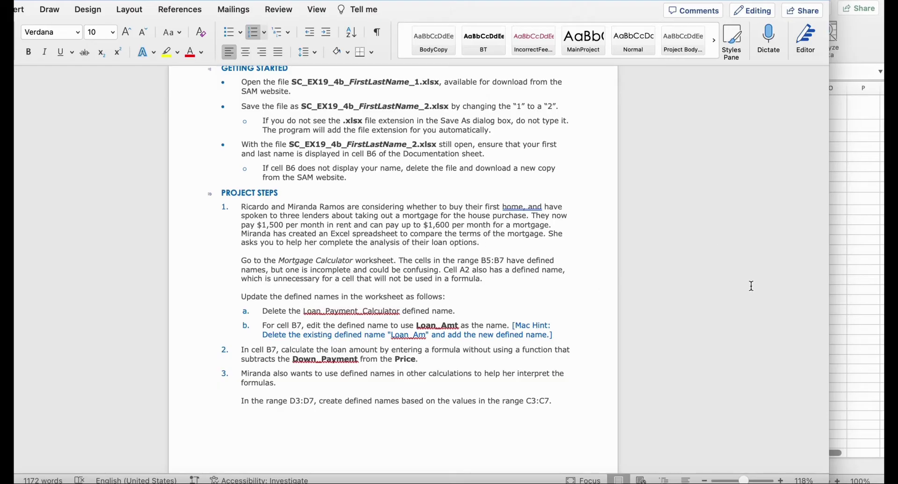
left_click(841, 281)
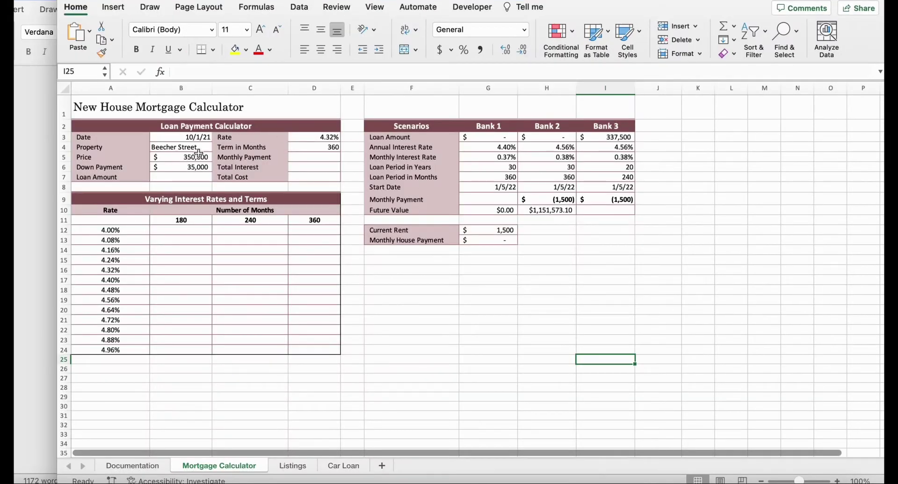
Step: Delete the Loan_Payment_Calculator defined name for cell A2 in Name Manager
left_click(263, 127)
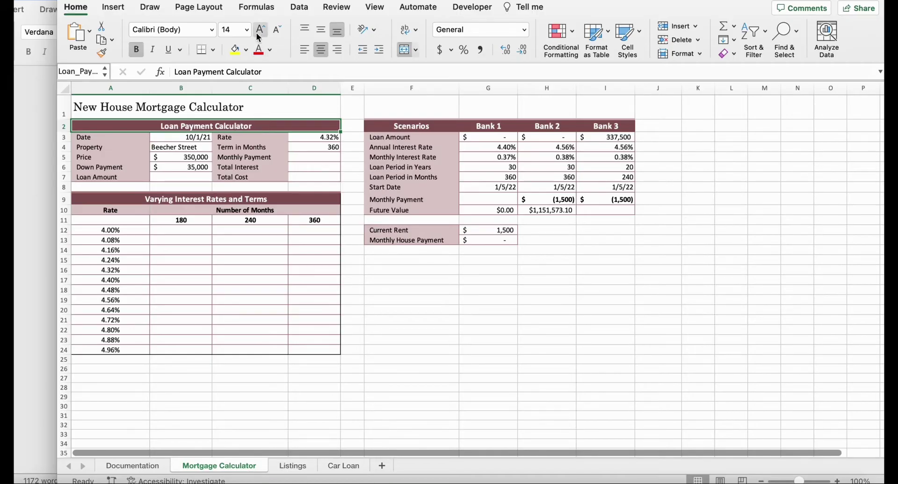
left_click(257, 7)
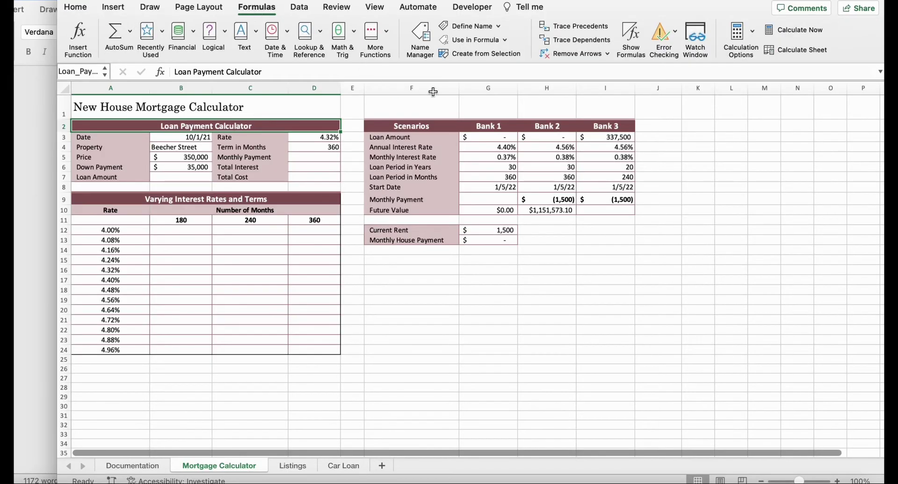
left_click(417, 31)
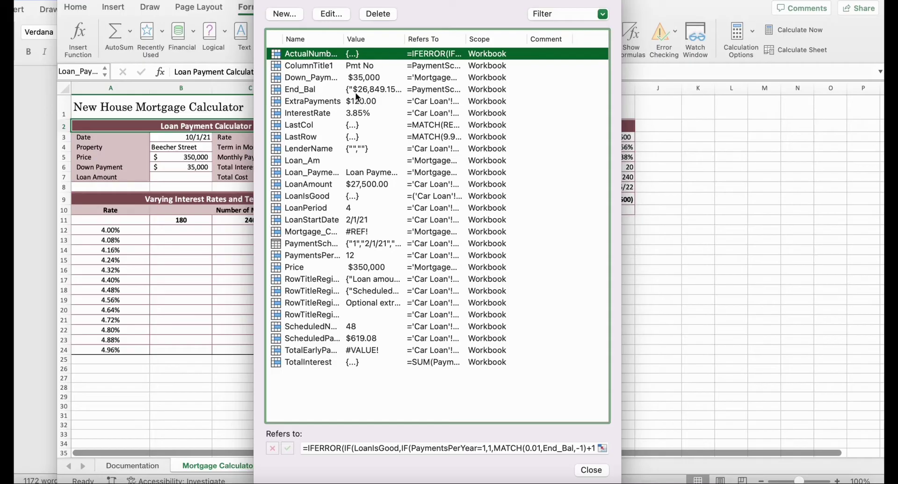
left_click(319, 173)
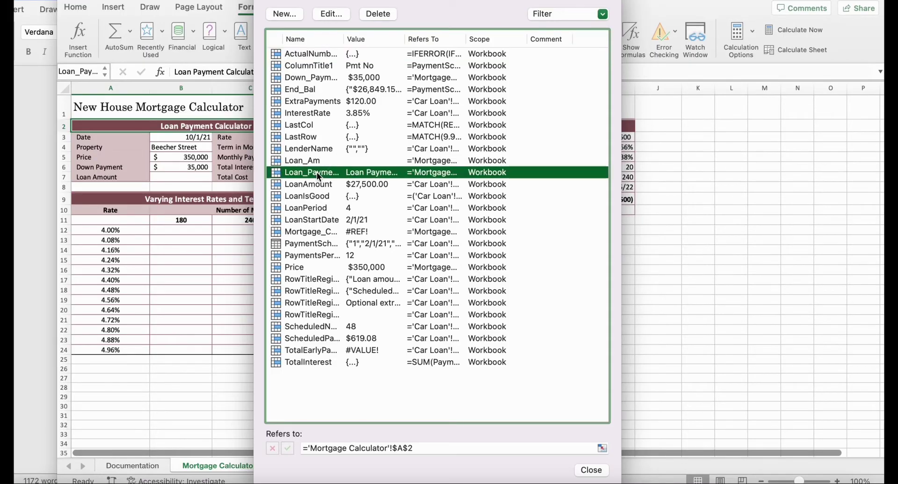
left_click(379, 14)
left_click(423, 137)
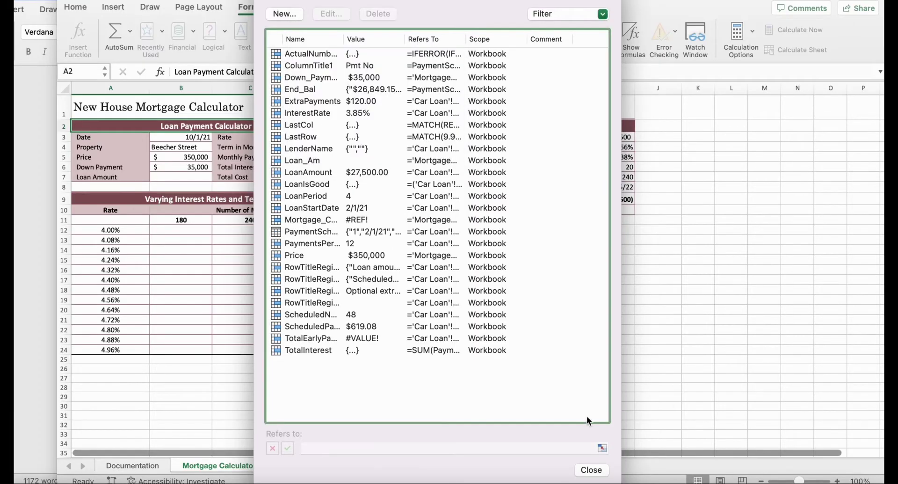
left_click(599, 470)
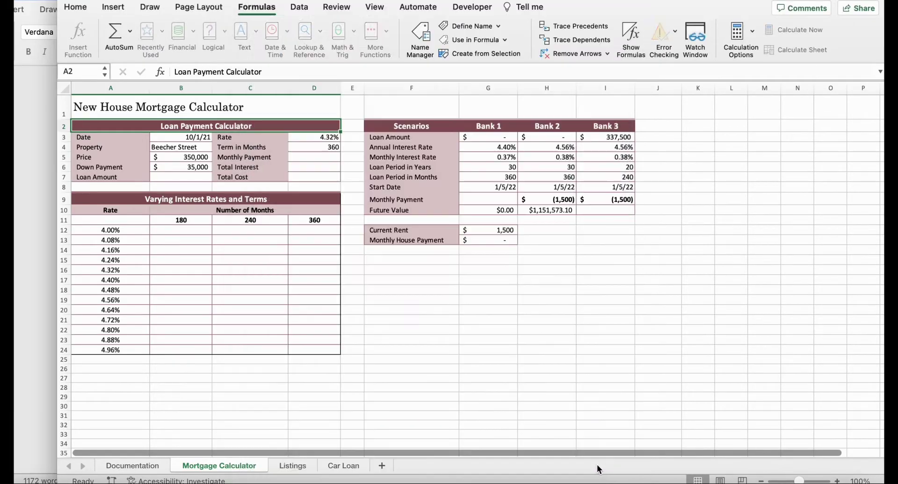
Step: Check the instructions for the old name Loan_Am and its replacement Loan_Amt
left_click(35, 286)
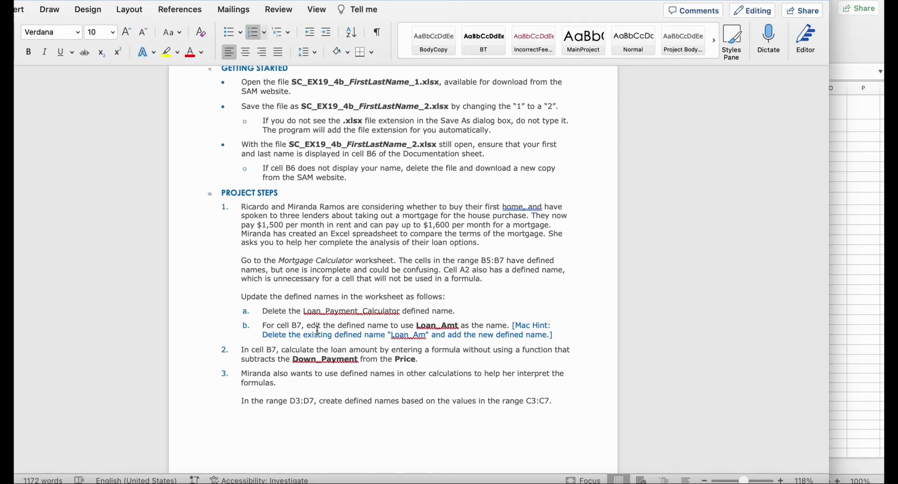
double_click(418, 325)
left_click(464, 330)
left_click_drag(391, 334, 427, 335)
left_click(430, 337)
left_click(849, 295)
Step: Rename B7's defined name from Loan_Am to Loan_Amt, then return to the instructions
left_click(422, 43)
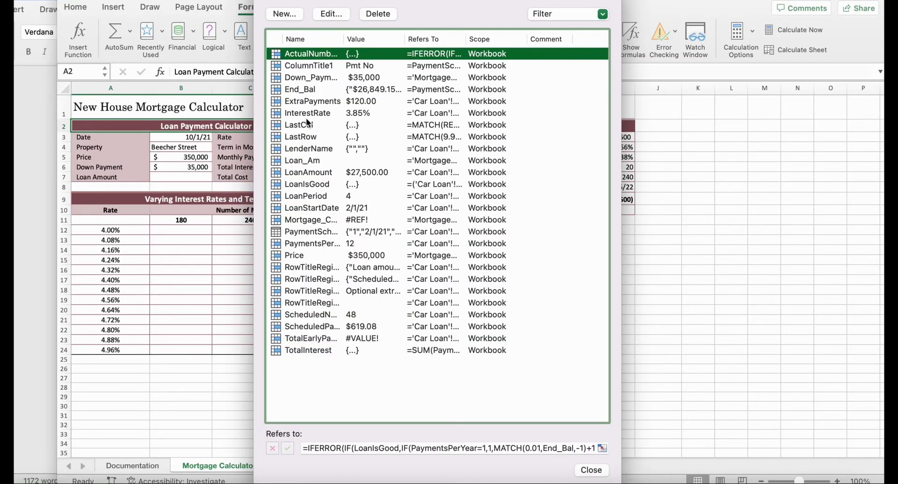
left_click(315, 161)
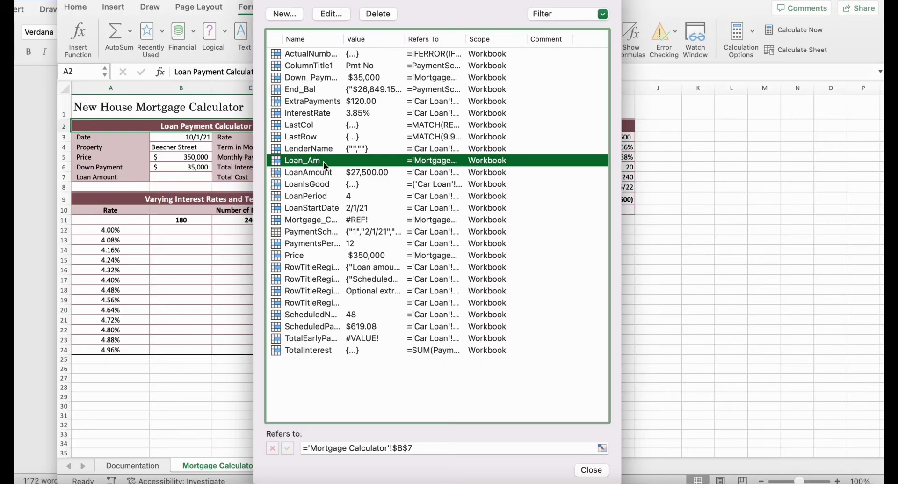
double_click(318, 161)
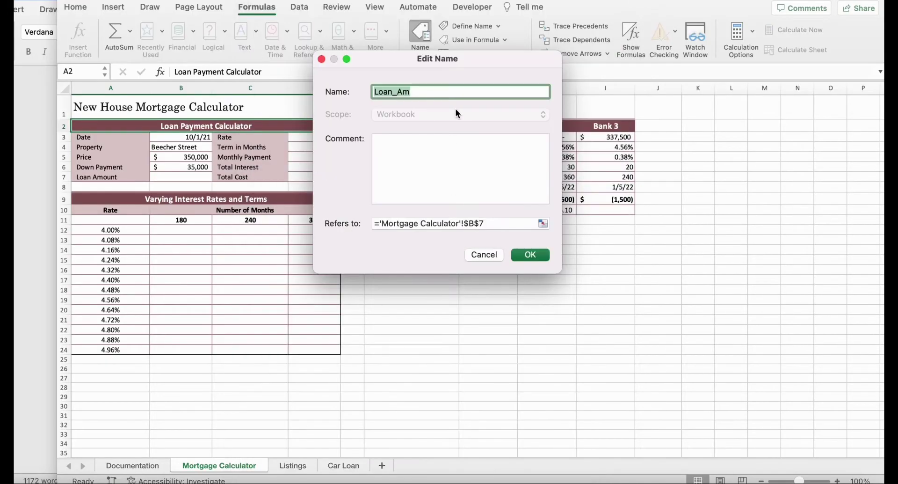
left_click(442, 92)
key("BackSpace")
key("BackSpace")
key("BackSpace")
key("BackSpace")
key("BackSpace")
key("BackSpace")
key("BackSpace")
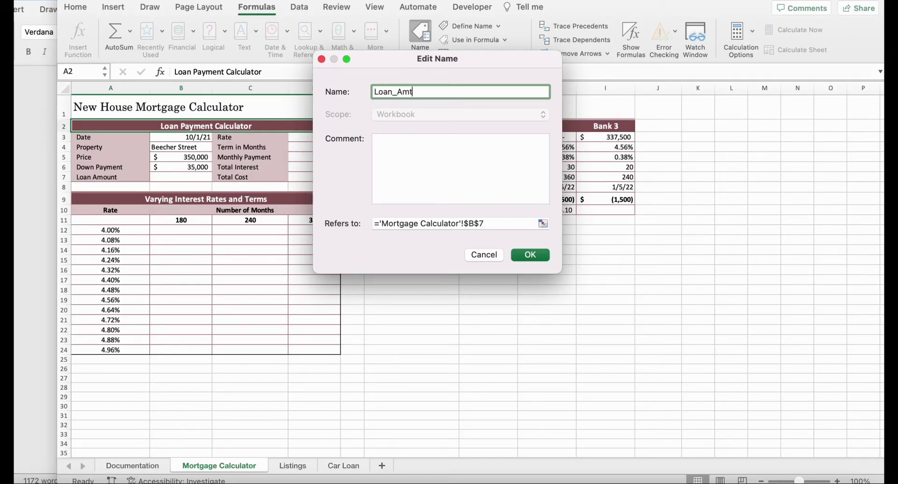
left_click(533, 255)
left_click(582, 470)
left_click(33, 311)
scroll(381, 418, "down", 5)
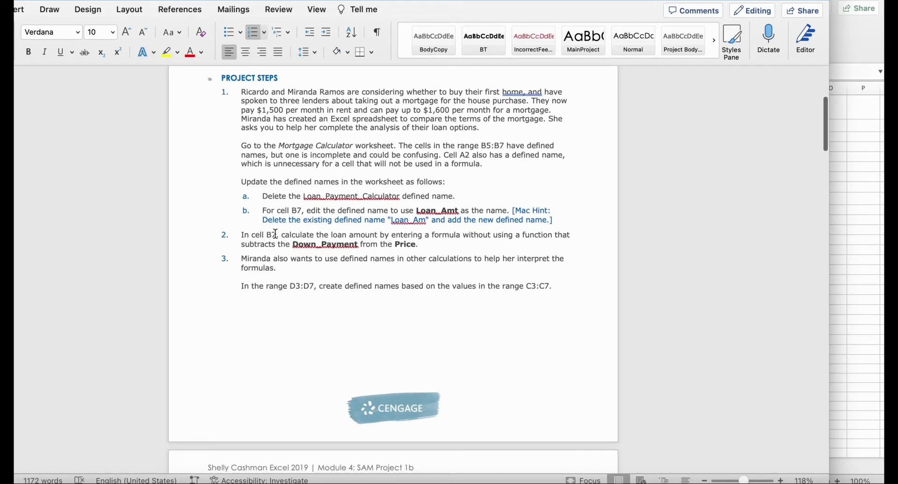
Step: Enter =Price-Down_Payment in B7 so the loan amount reads $315,000
double_click(291, 239)
left_click(397, 241)
left_click(847, 331)
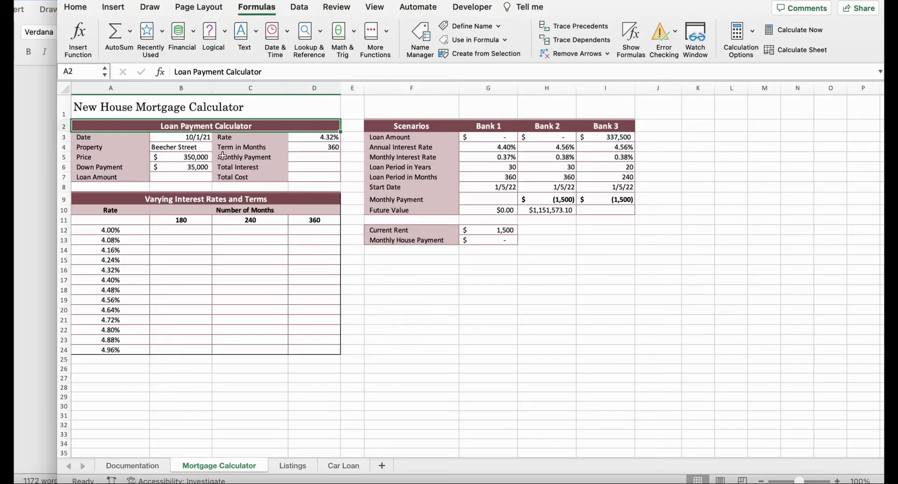
left_click(198, 176)
type("=")
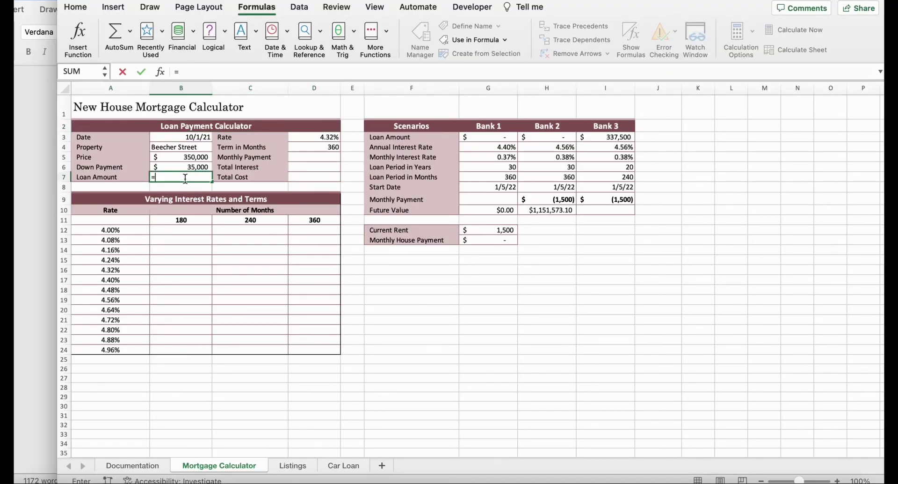
left_click(160, 161)
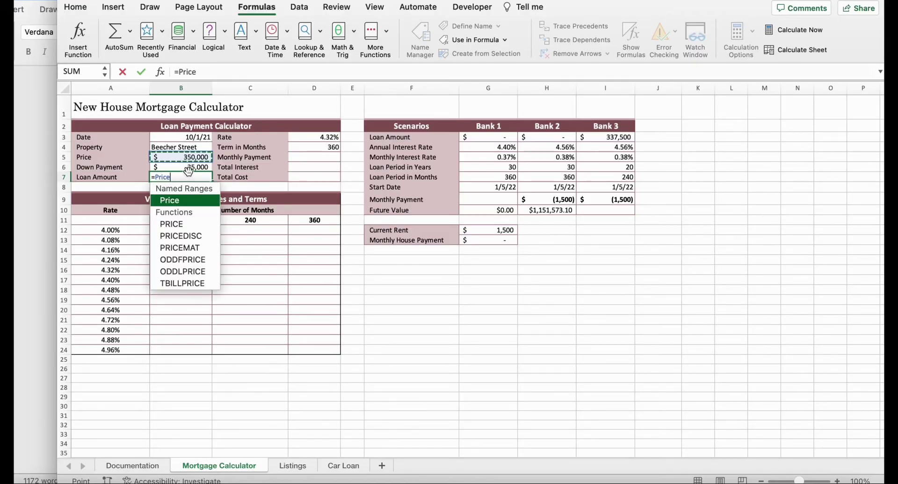
type("-")
left_click(182, 168)
key("Return")
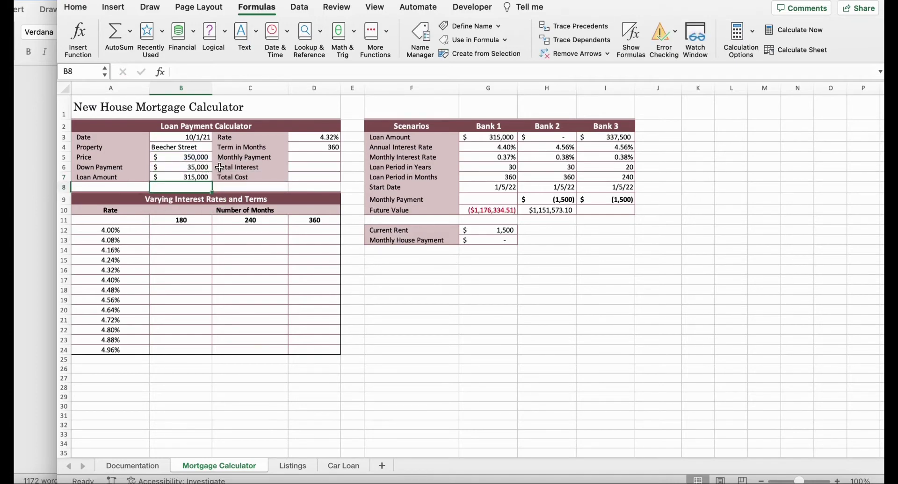
left_click(32, 218)
Step: Select C3:D7 and create names for D3:D7 from the left-column labels
scroll(429, 335, "down", 2)
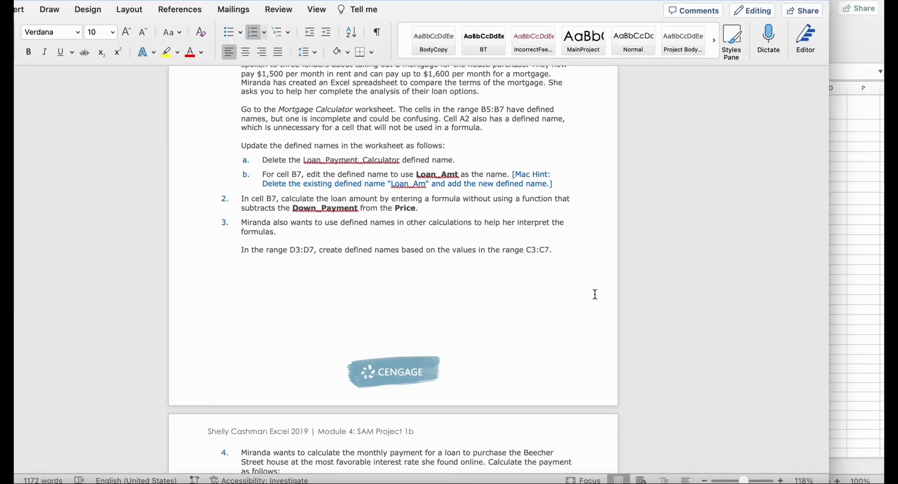
left_click(855, 269)
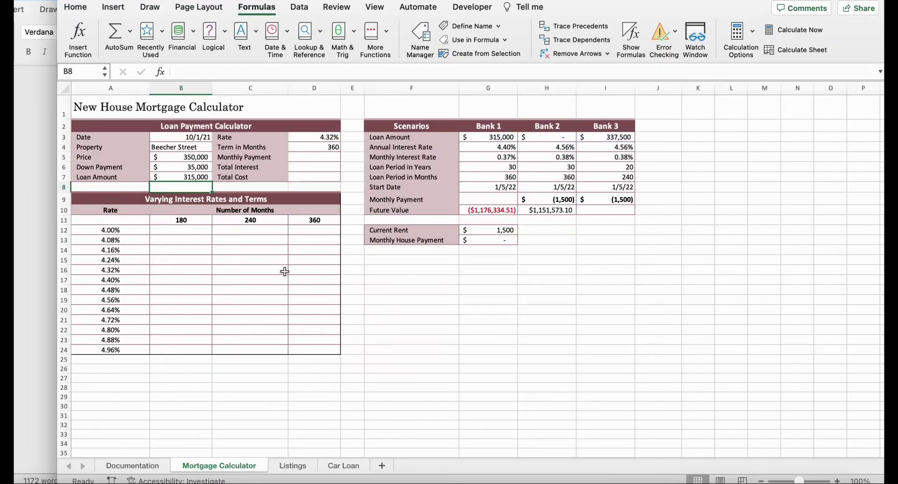
left_click(219, 136)
left_click_drag(219, 136, 339, 179)
left_click(478, 53)
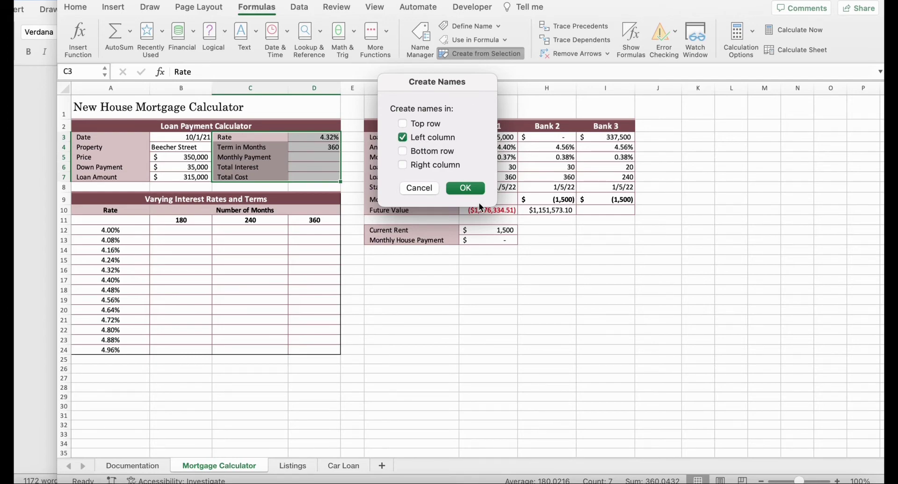
left_click(462, 190)
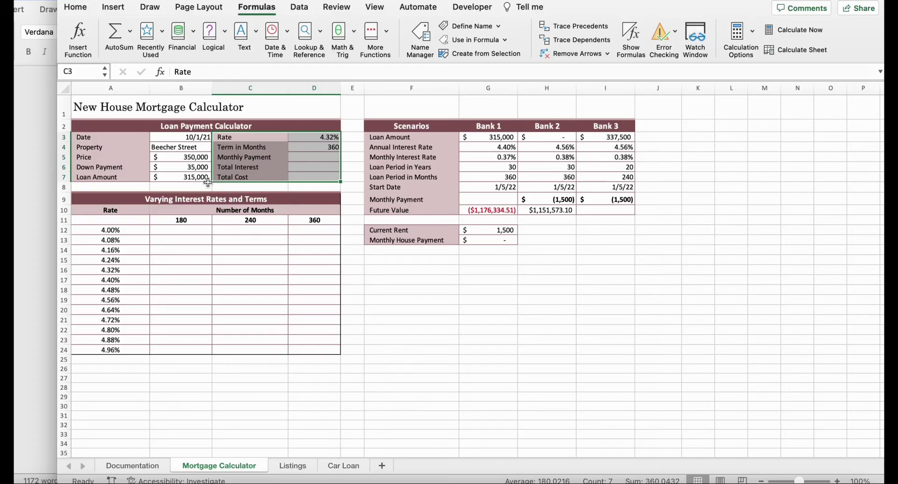
key("super+Tab")
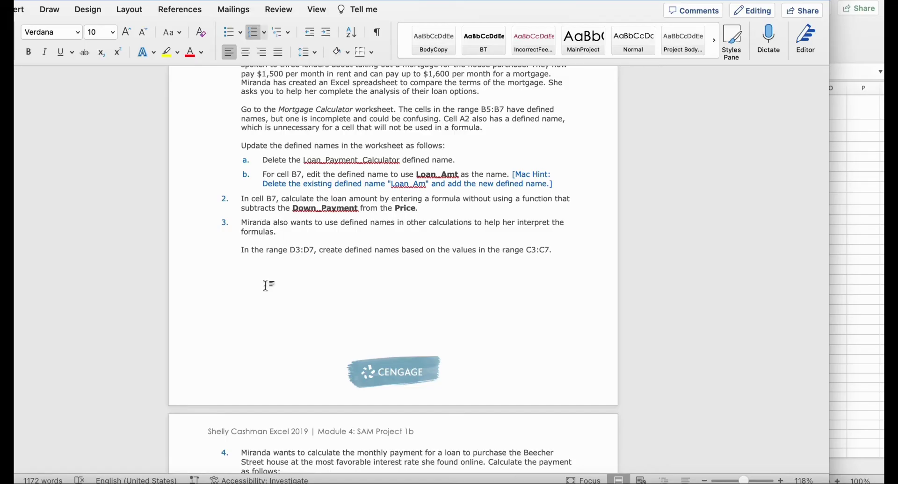
Step: Start a PMT formula in cell D5 for the monthly payment
scroll(262, 253, "down", 5)
scroll(265, 286, "down", 1)
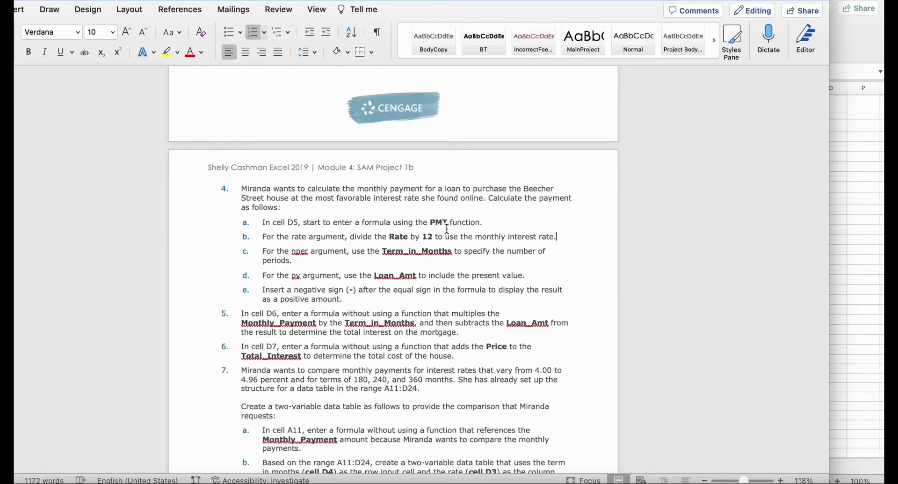
left_click(856, 264)
left_click(300, 89)
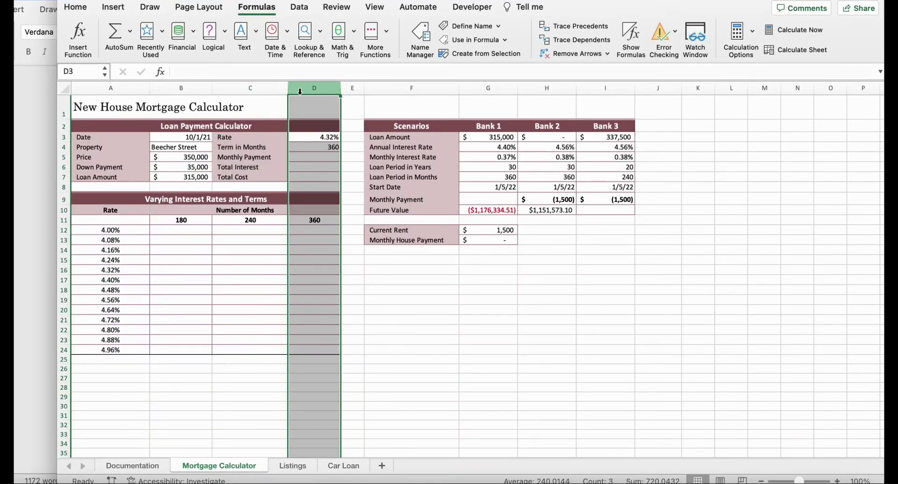
left_click(314, 156)
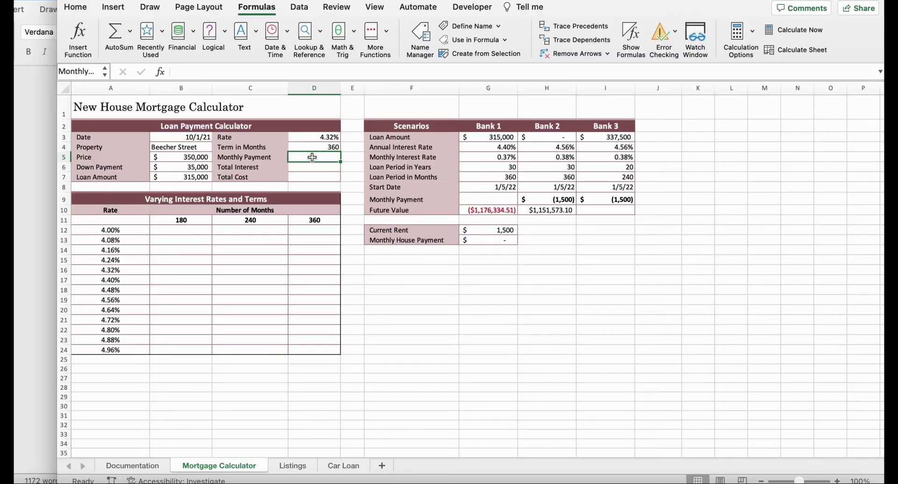
type("=")
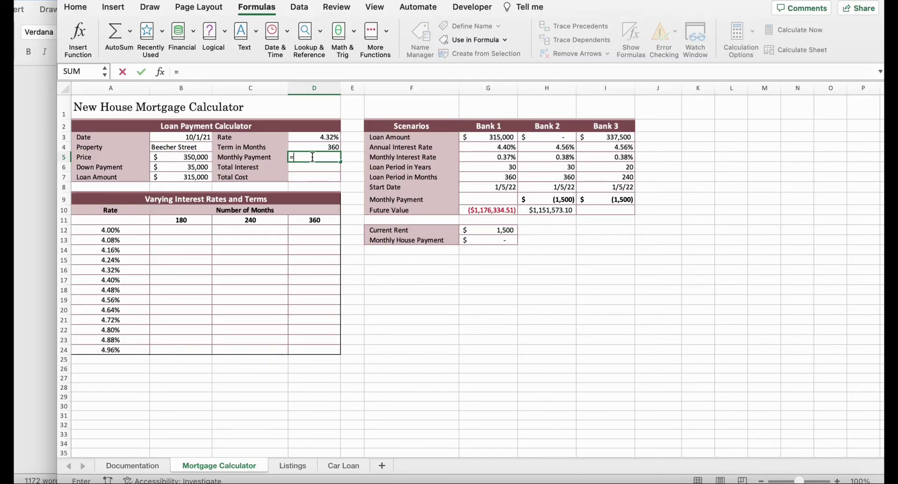
type("PM")
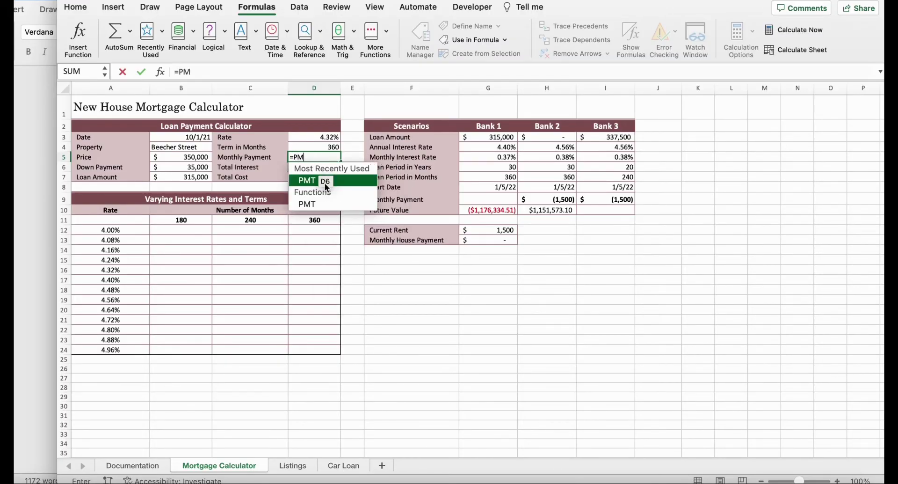
double_click(325, 183)
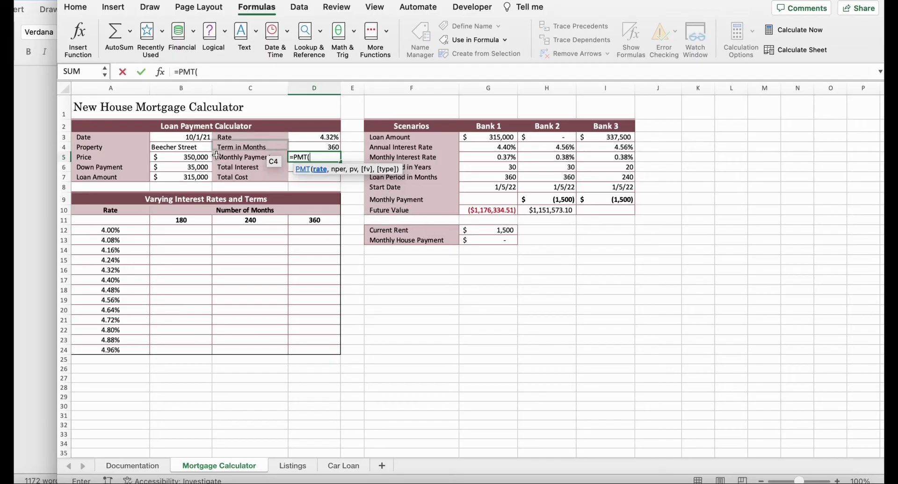
Step: Add Rate/12 and Term_in_Months as the PMT rate and periods arguments
left_click(23, 231)
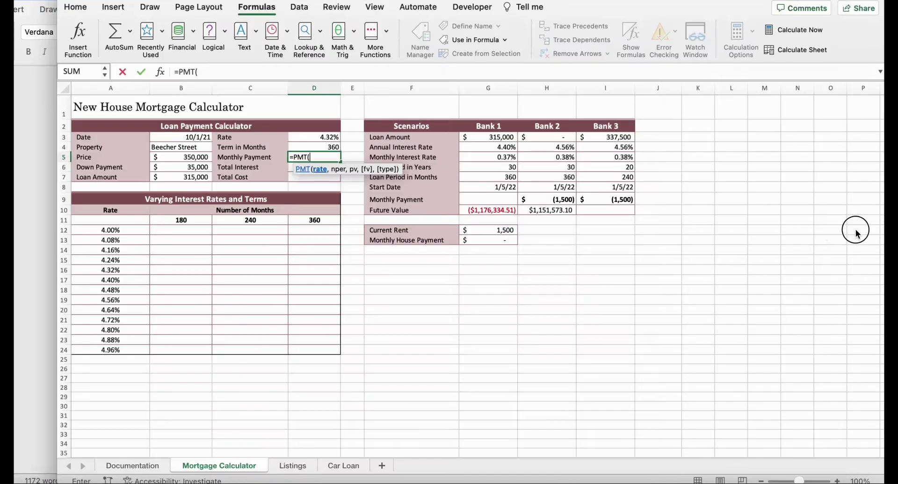
left_click(859, 233)
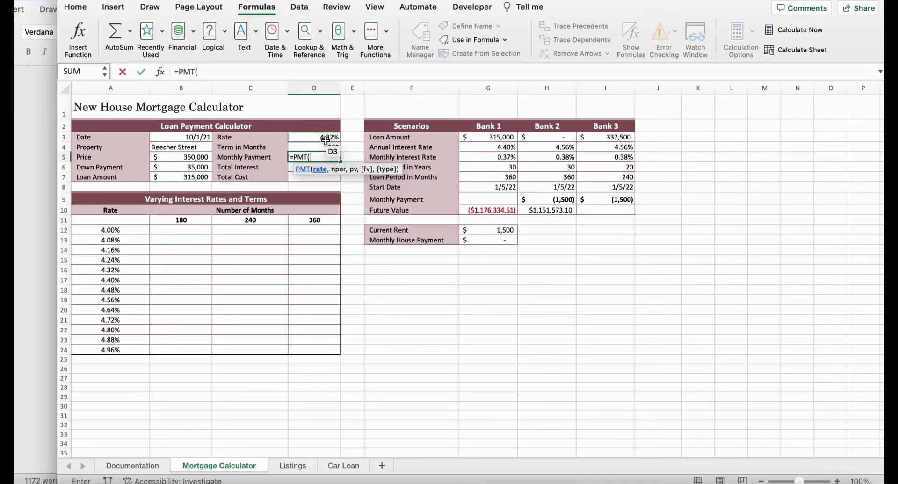
left_click(321, 138)
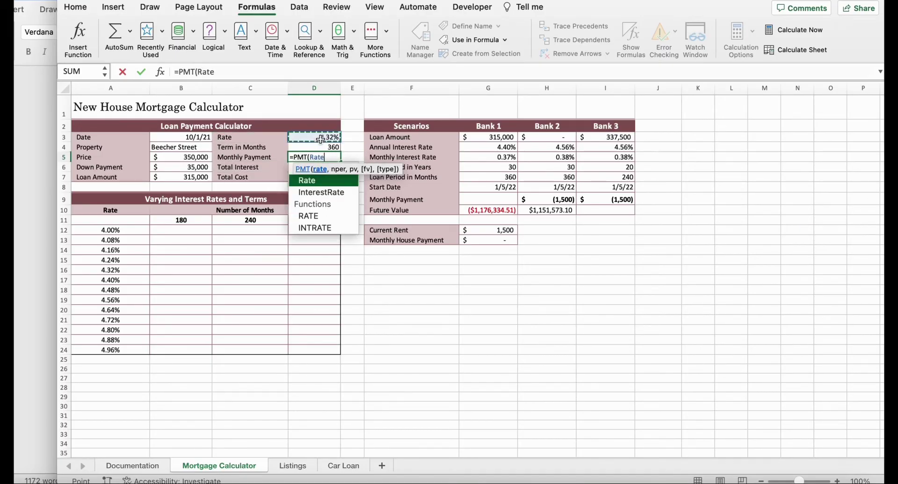
type("/12")
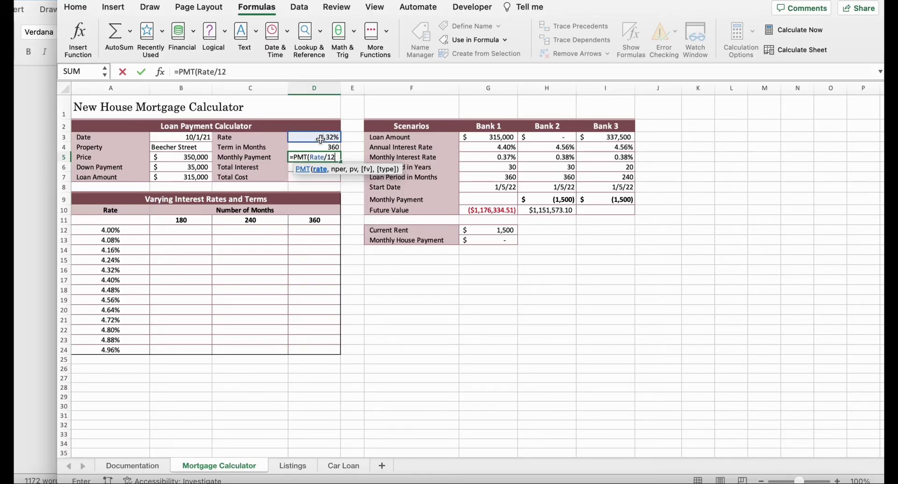
type(",")
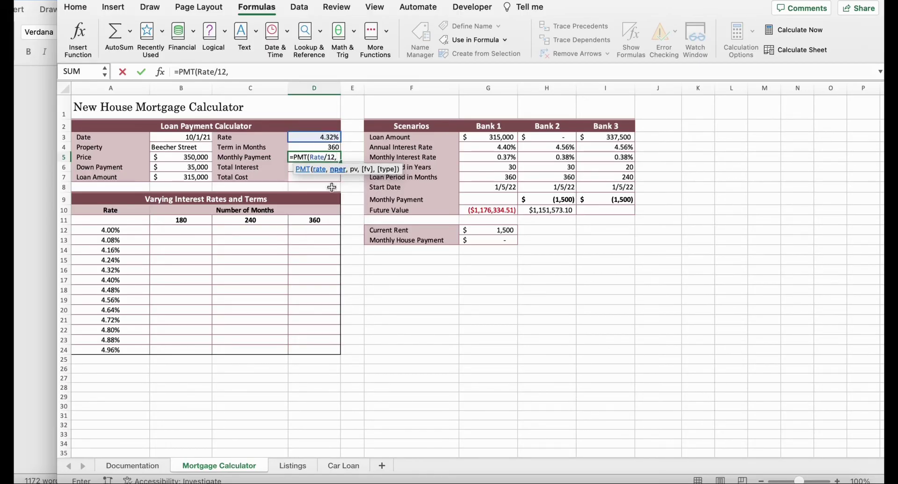
left_click(39, 193)
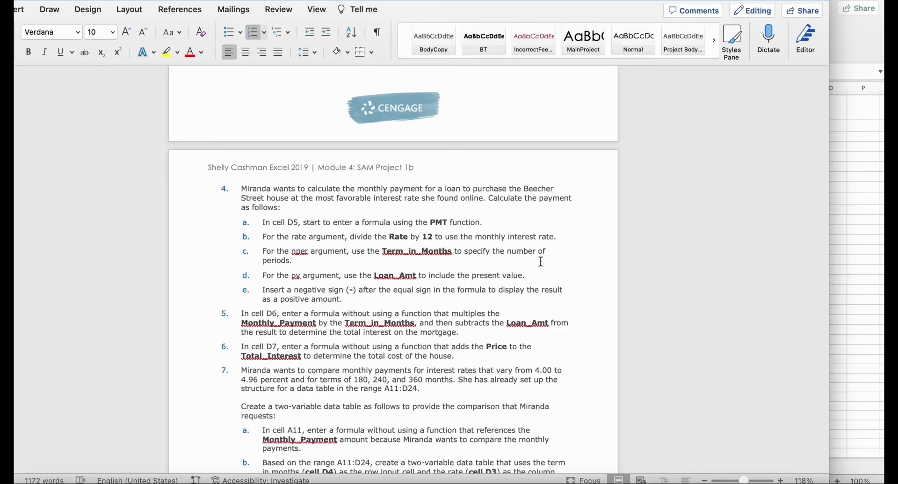
left_click(860, 252)
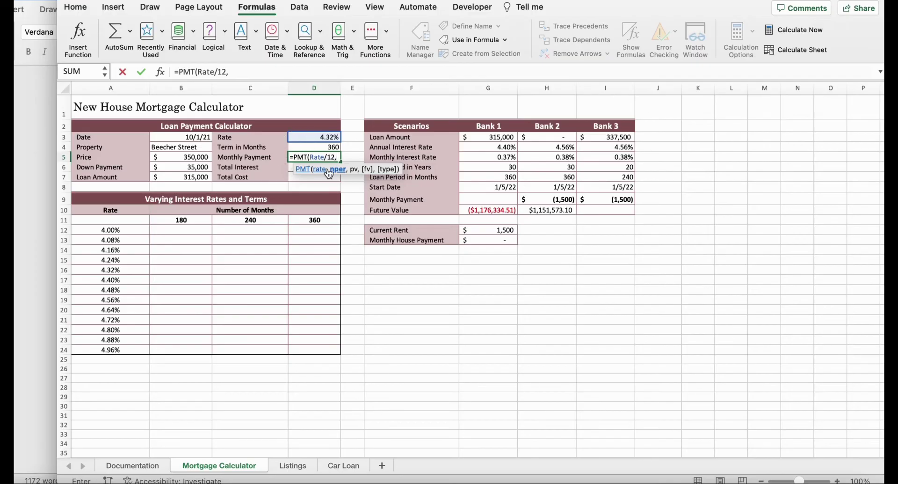
left_click(309, 146)
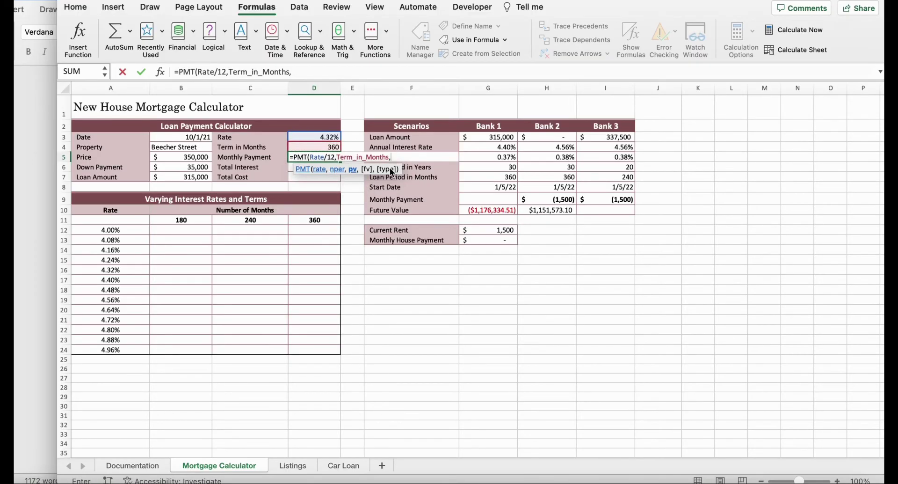
Step: Finish D5 as =-PMT(Rate/12,Term_in_Months,Loan_Amt), showing $1,562.55
left_click(43, 255)
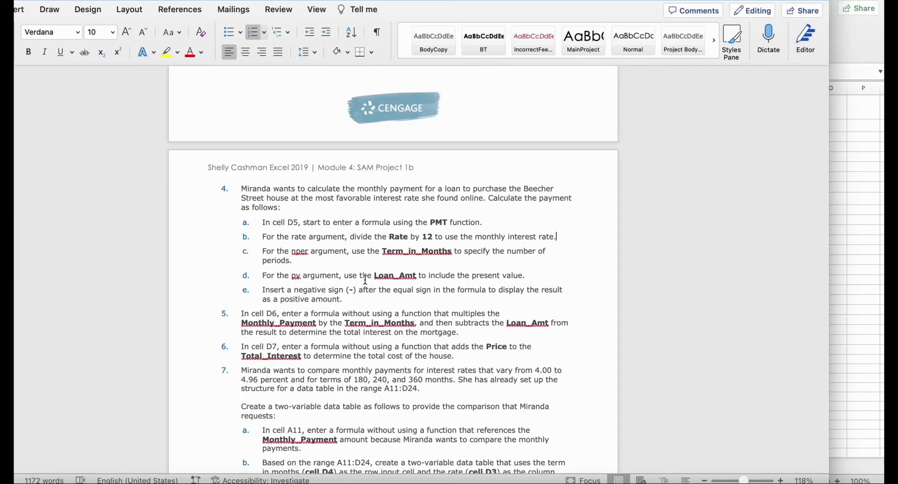
double_click(390, 277)
left_click(464, 277)
left_click(878, 284)
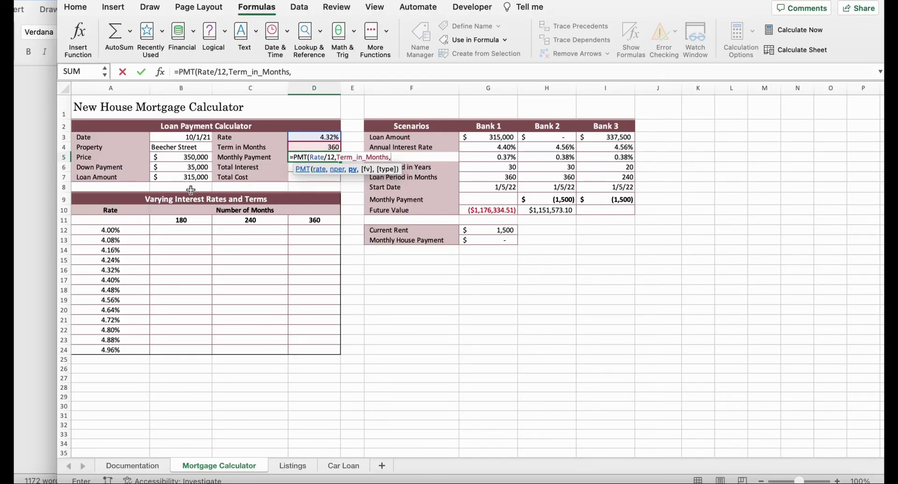
left_click(186, 177)
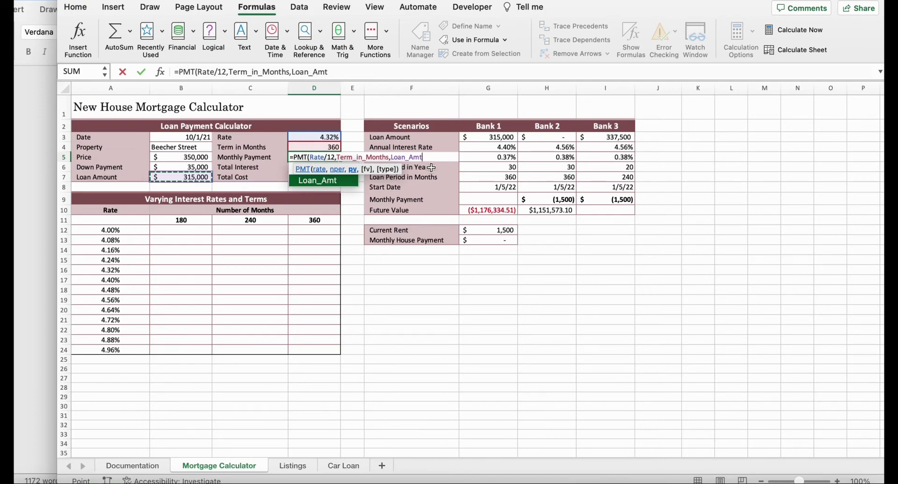
type(")")
left_click(15, 264)
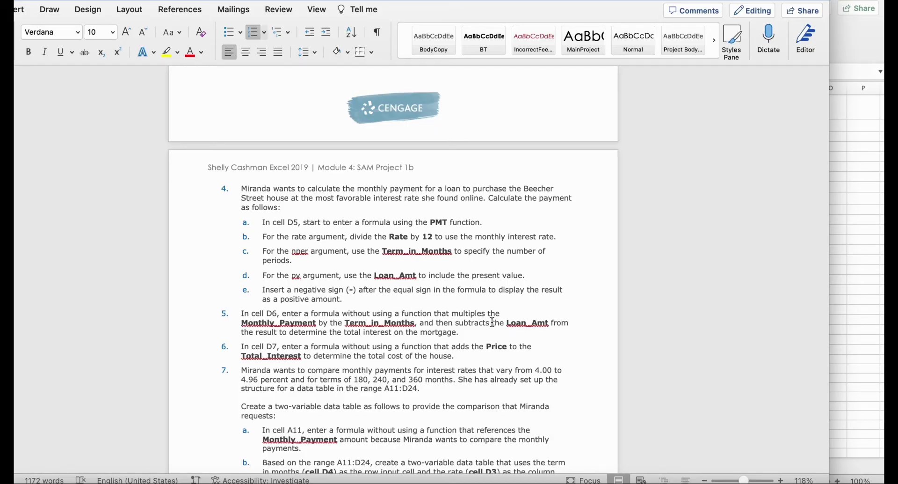
left_click(880, 317)
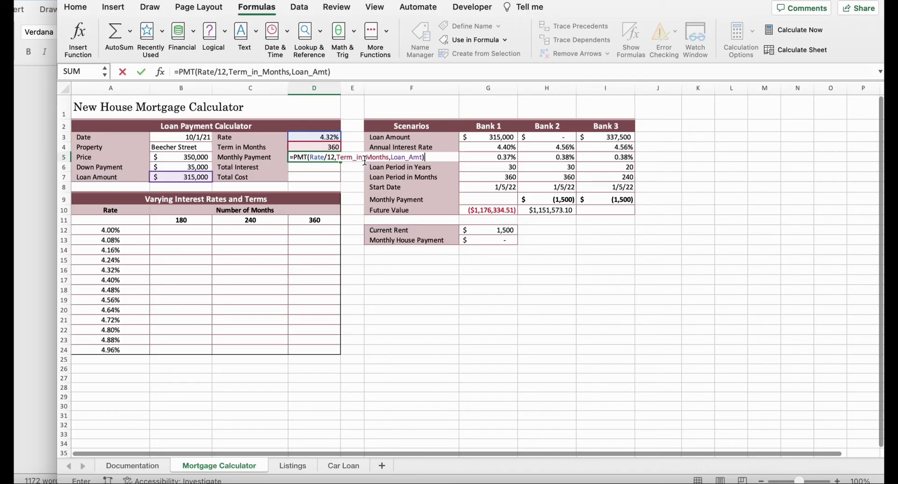
left_click(295, 159)
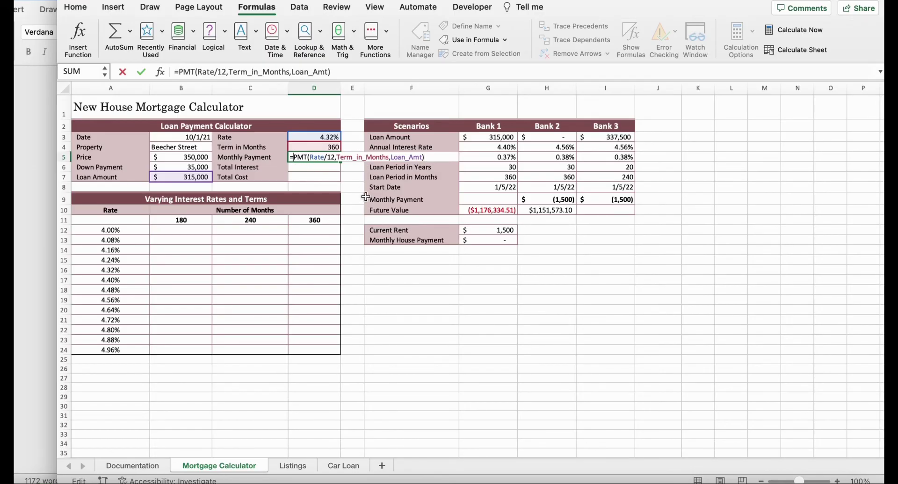
type("-")
key("Return")
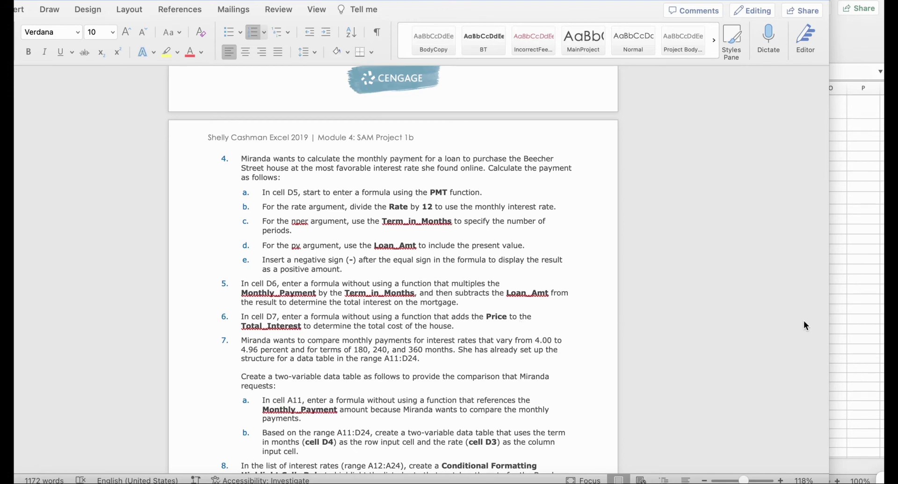
Step: Begin a new formula in the Total Interest cell D6
left_click(860, 323)
left_click(309, 157)
left_click(307, 167)
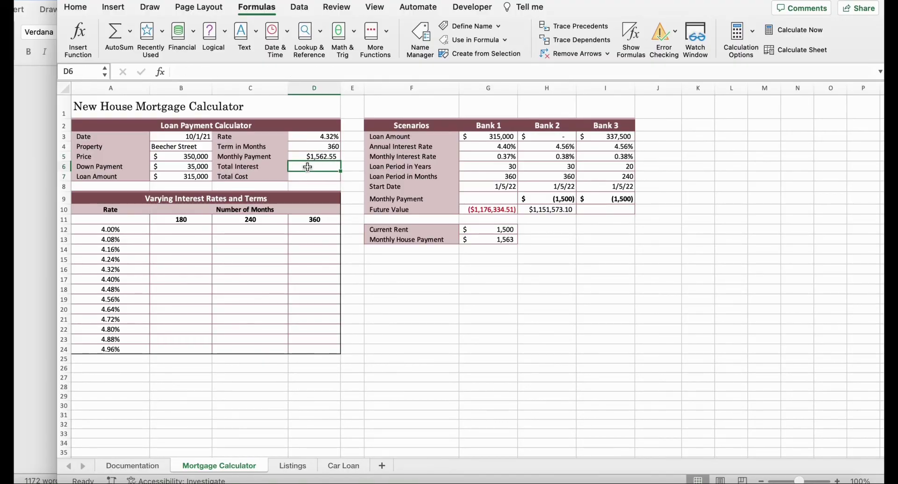
double_click(308, 167)
type("=(")
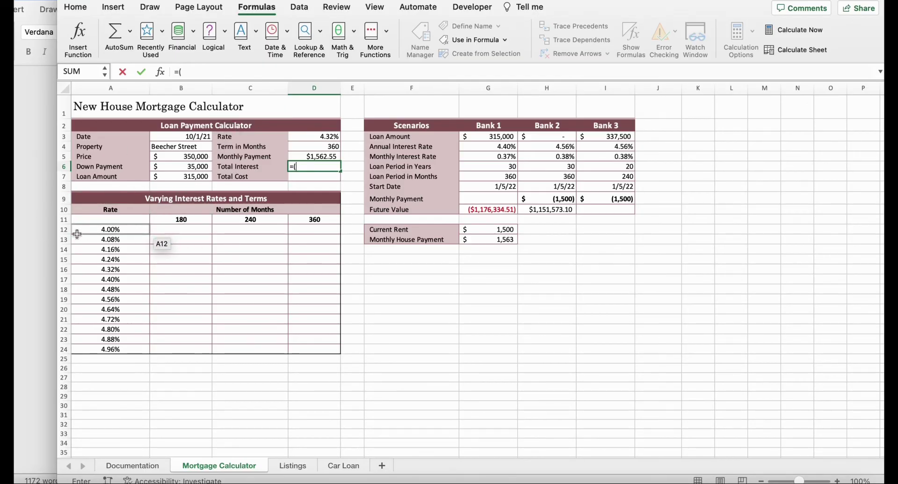
left_click(30, 233)
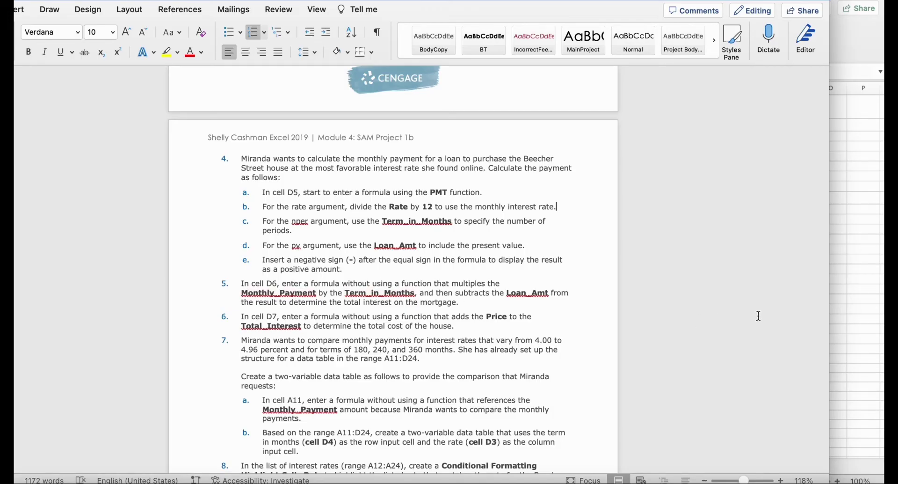
Step: Complete D6 as =(Monthly_Payment*Term_in_Months)-Loan_Amt, showing $247,516.76
left_click(854, 310)
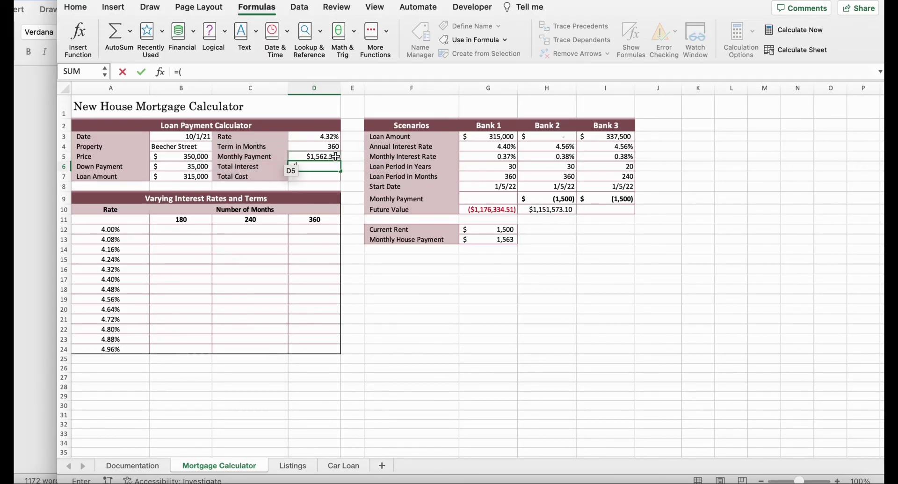
left_click(298, 157)
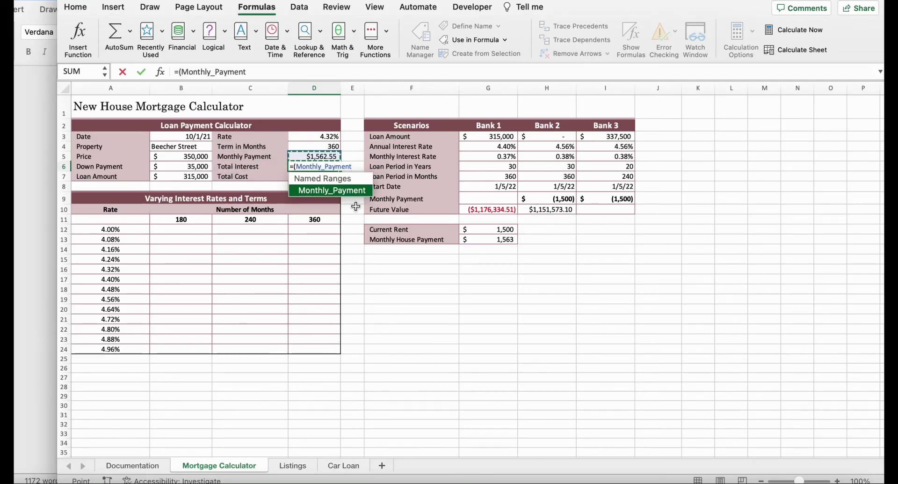
type("*")
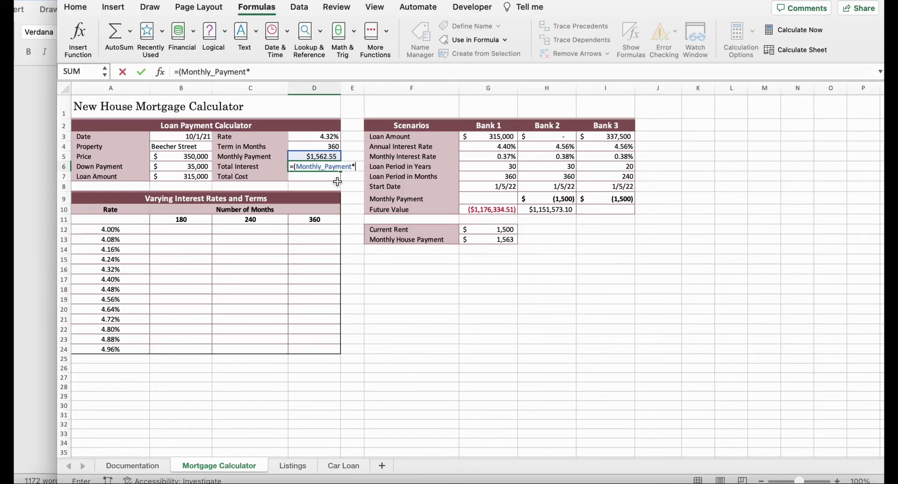
left_click(330, 149)
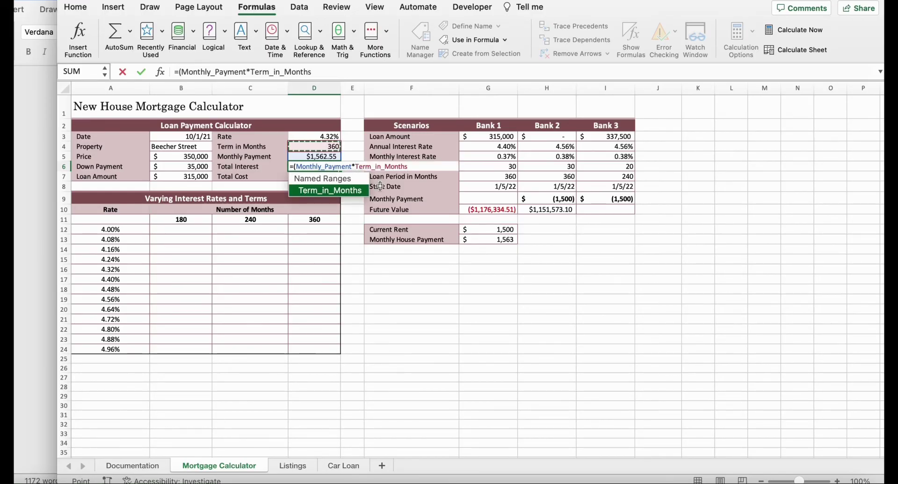
type(")")
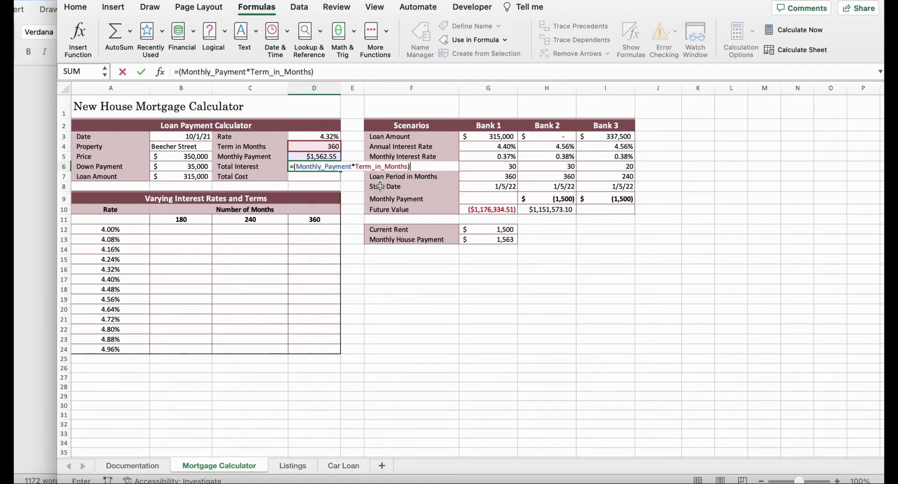
type("-")
left_click(200, 176)
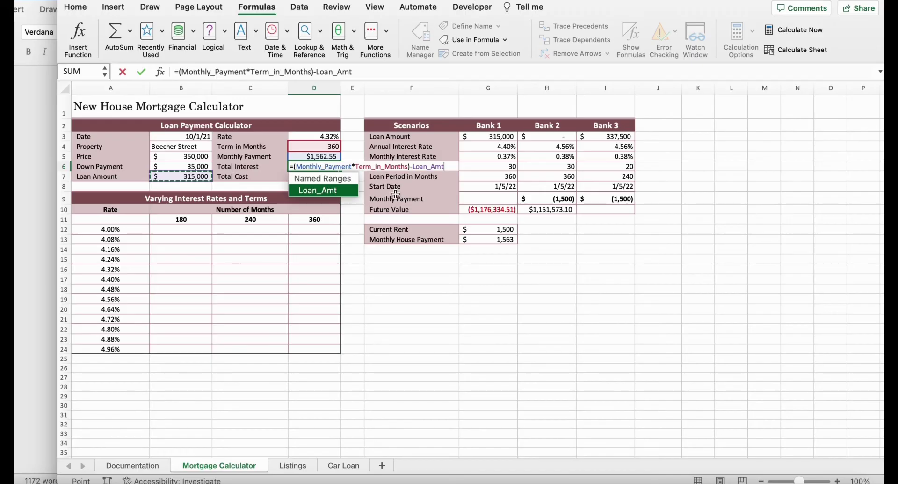
key("Return")
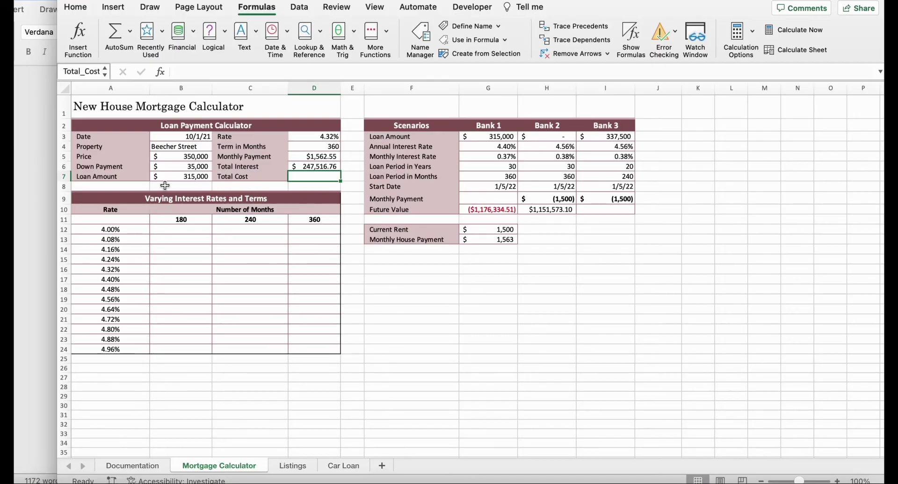
Step: Put the Total Cost cell D7 into edit mode after reviewing the instructions
left_click(15, 234)
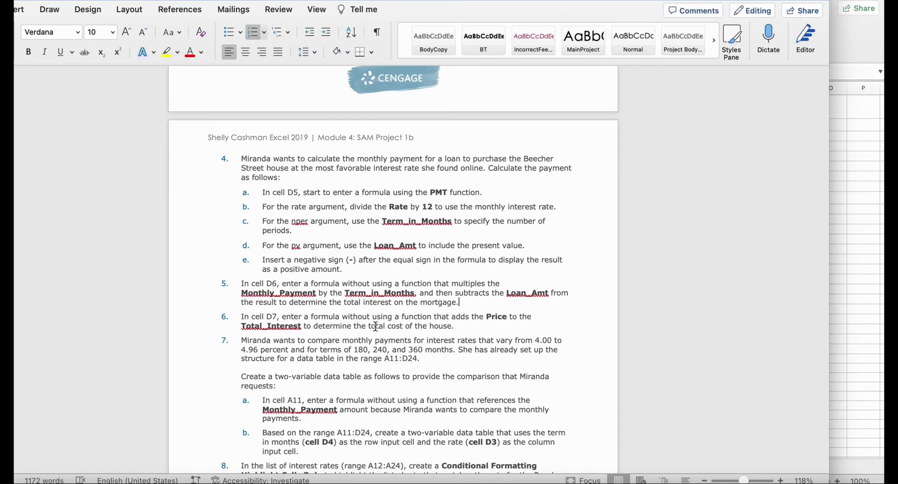
scroll(376, 327, "down", 5)
scroll(377, 327, "down", 2)
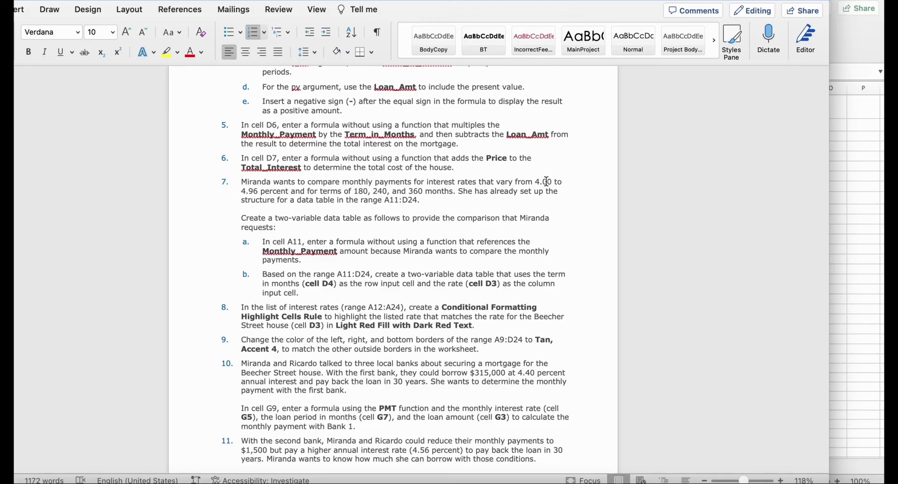
left_click(855, 280)
double_click(324, 176)
left_click(34, 185)
double_click(522, 135)
Step: Enter =Price+Total_Interest in D7 so it shows $597,517
left_click(848, 225)
type("=")
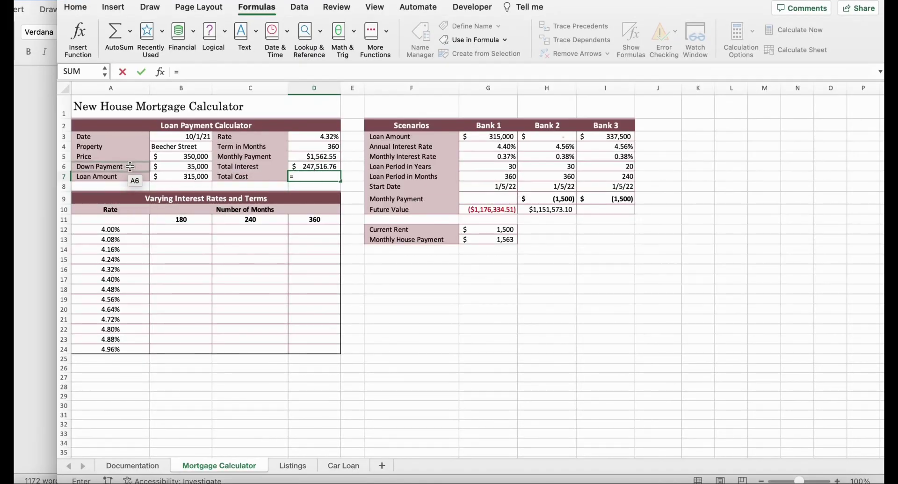
left_click(175, 163)
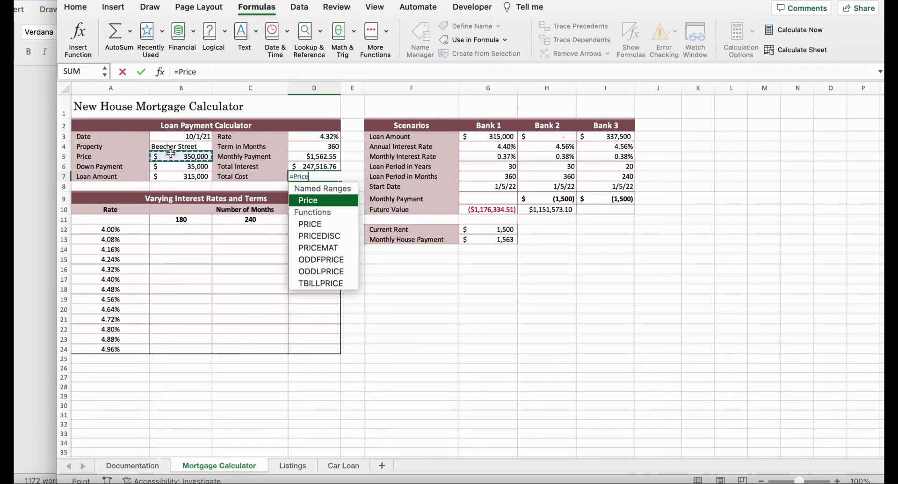
type("+")
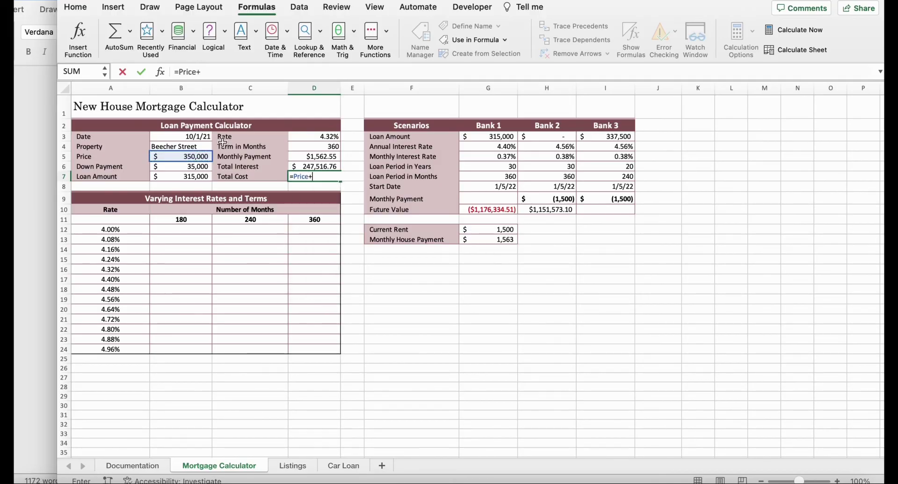
left_click(310, 166)
key("Return")
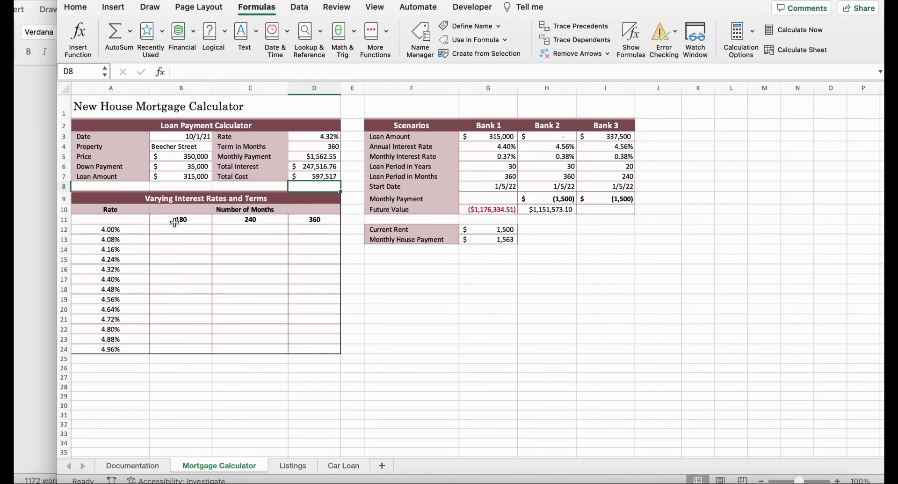
Step: Bring the Word instructions forward to read steps 5–11, including the two-variable data table
left_click(52, 218)
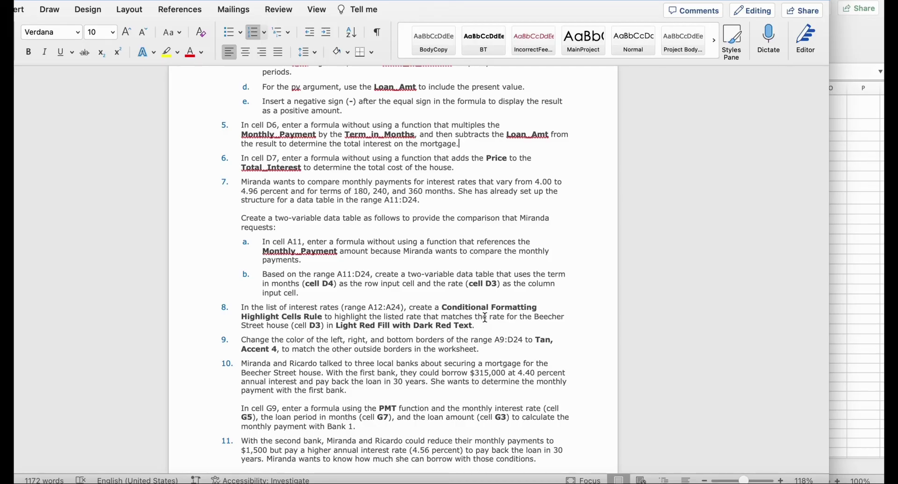
Step: Set A11 to =Monthly_Payment so it shows $1,563 for the data table
left_click(857, 248)
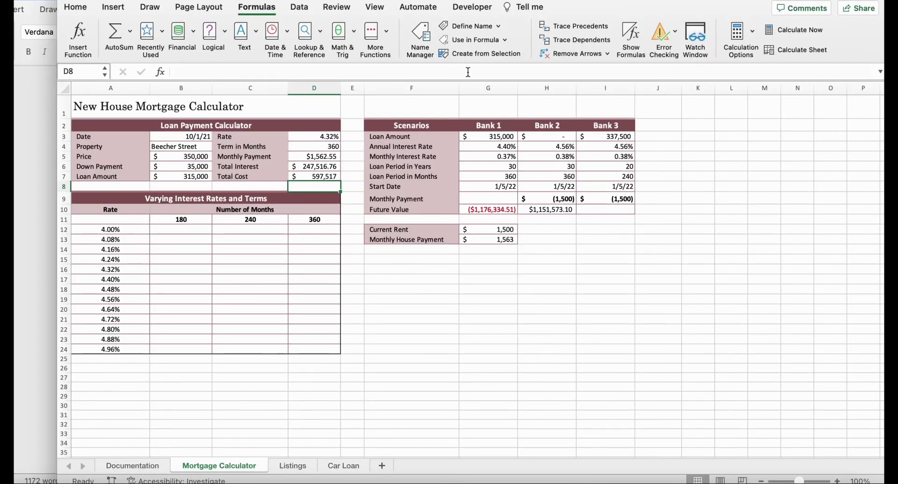
left_click(122, 220)
type("=")
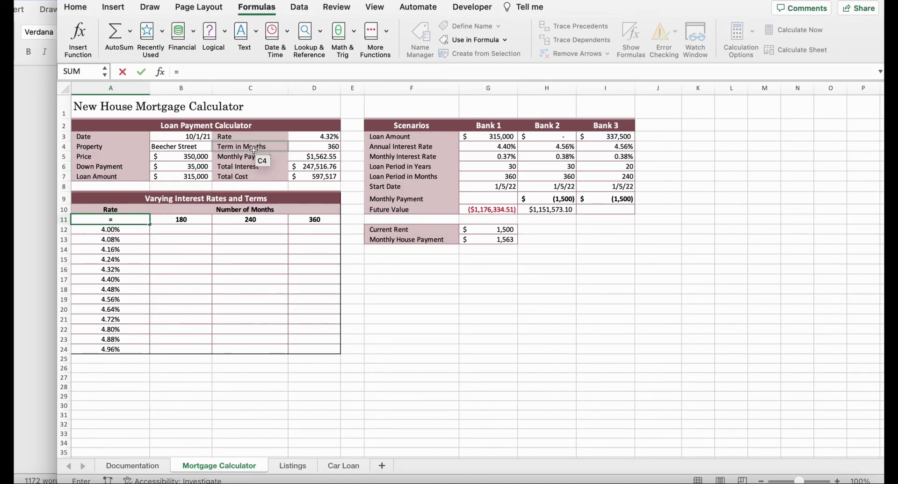
left_click(305, 156)
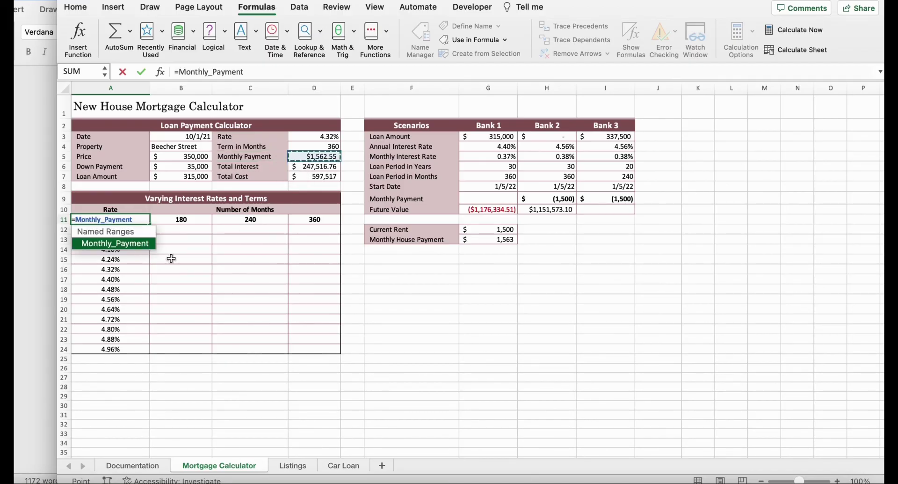
key("Return")
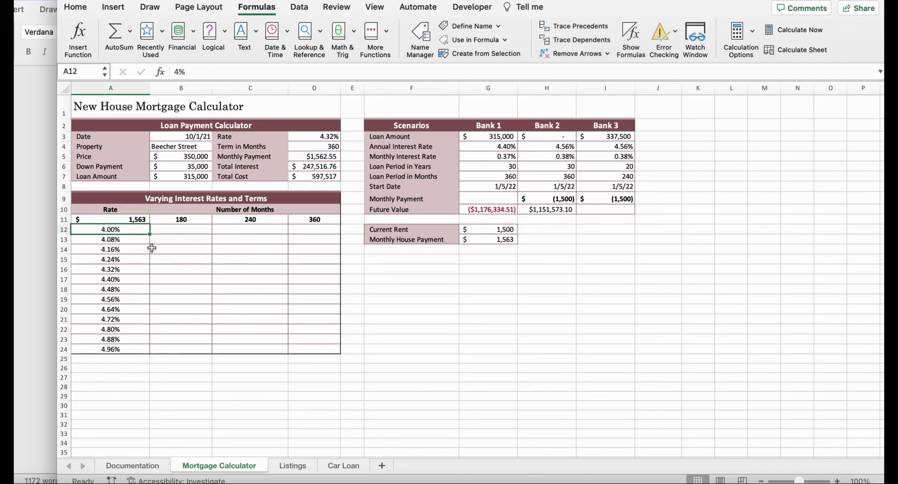